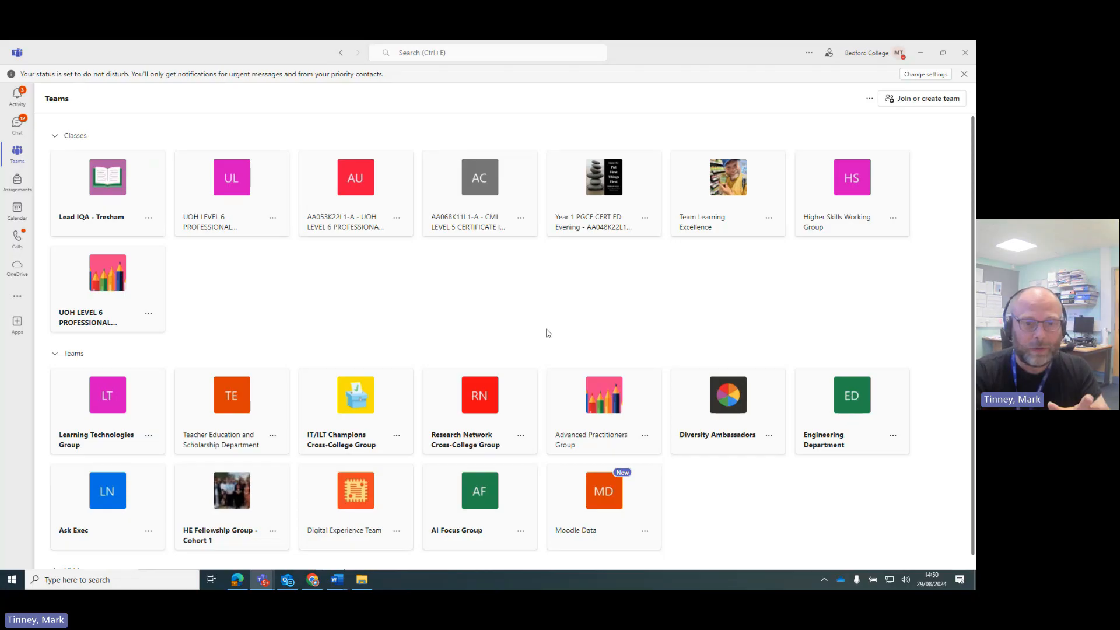
left_click(645, 220)
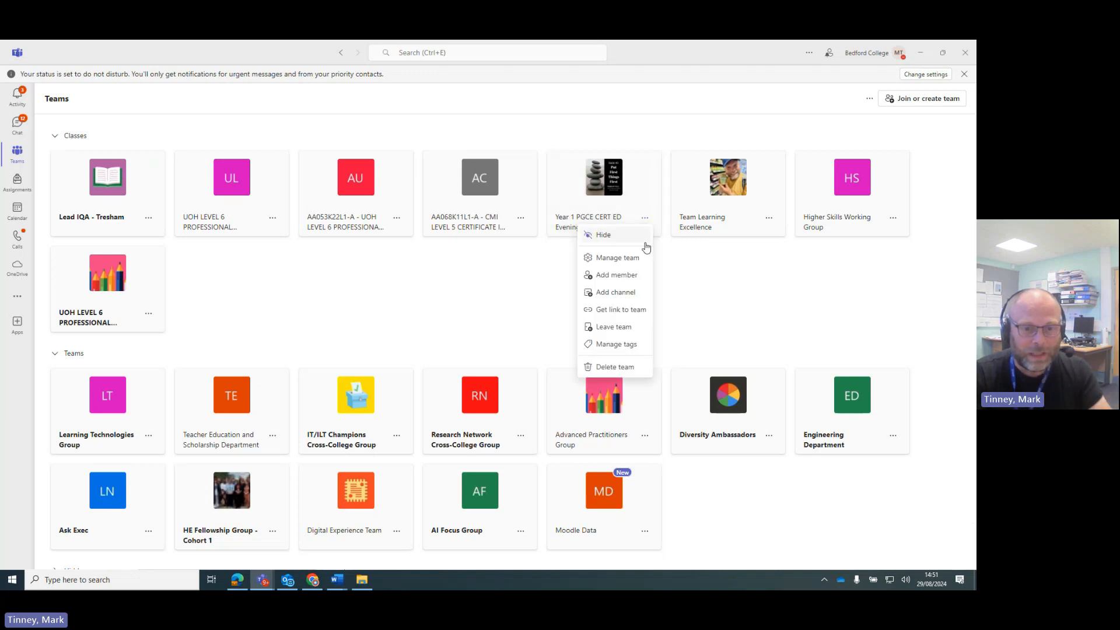
left_click(621, 295)
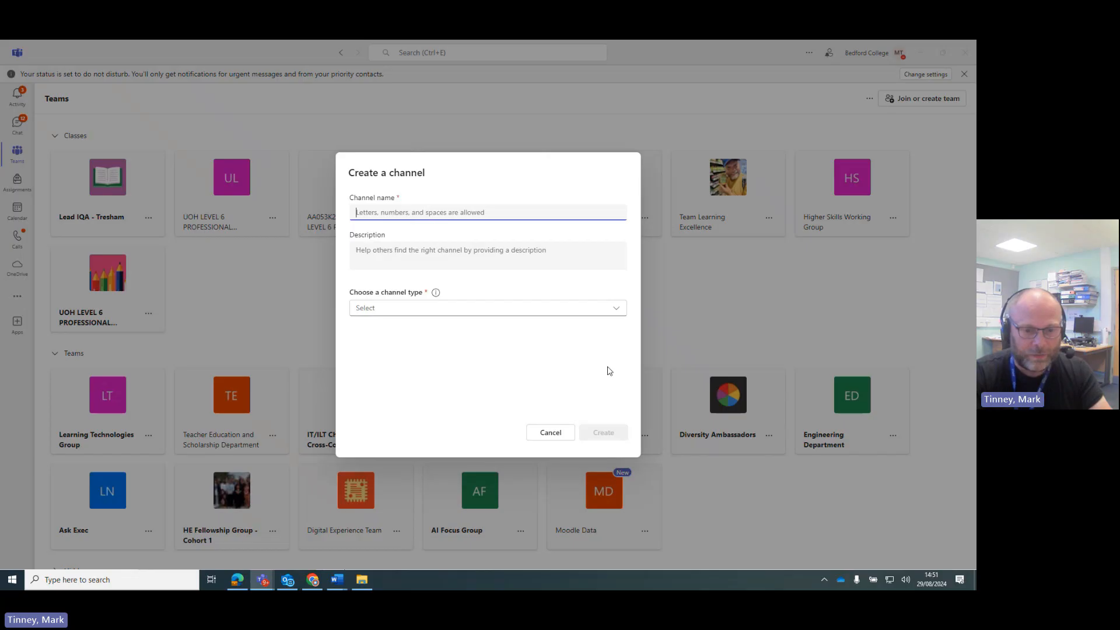
left_click(564, 433)
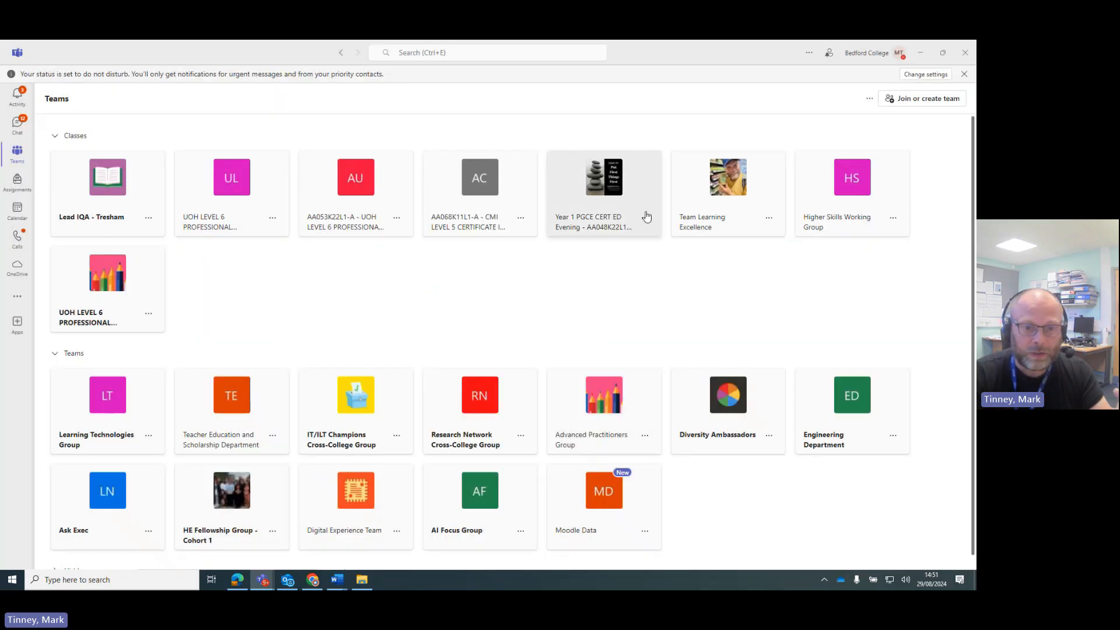
Step: Open the Year 1 PGCE CERT ED Evening class team and start creating a channel in it
left_click(613, 199)
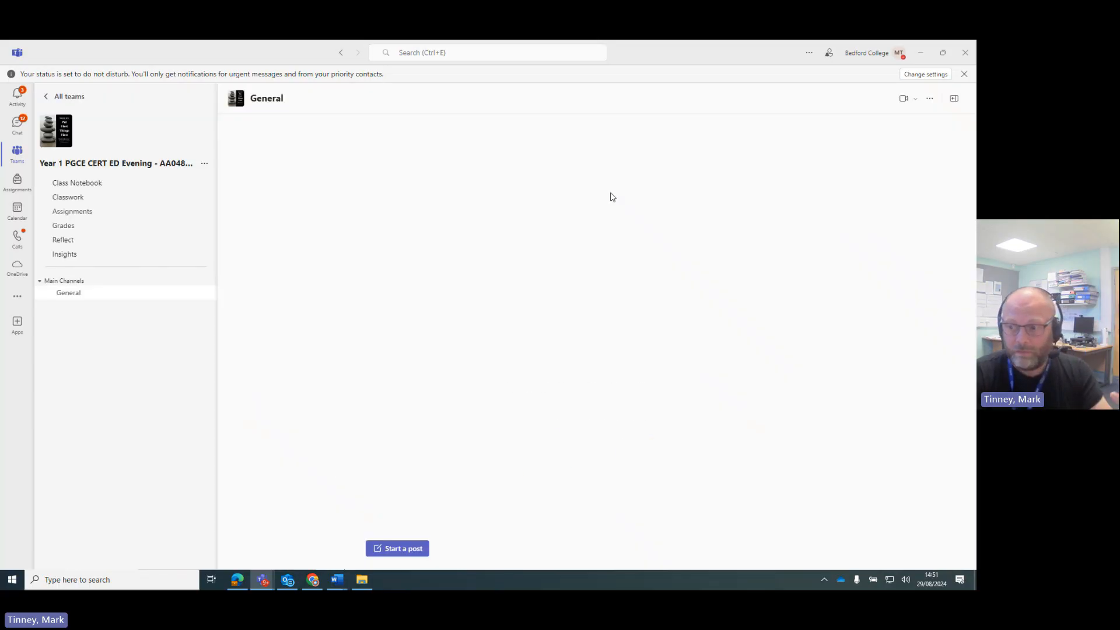
left_click(205, 164)
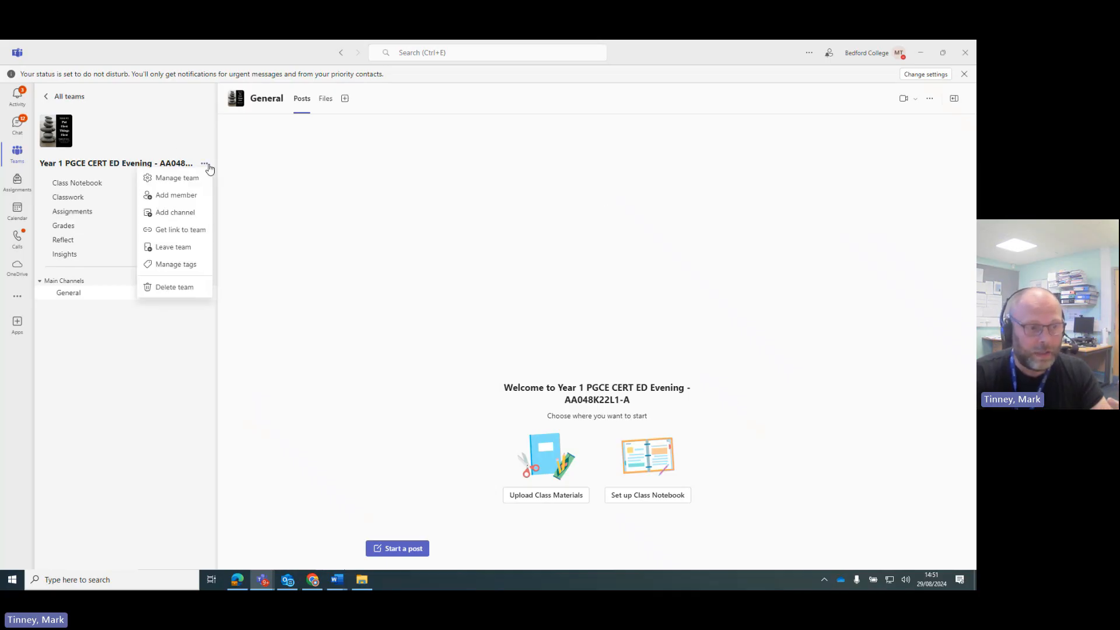
left_click(181, 216)
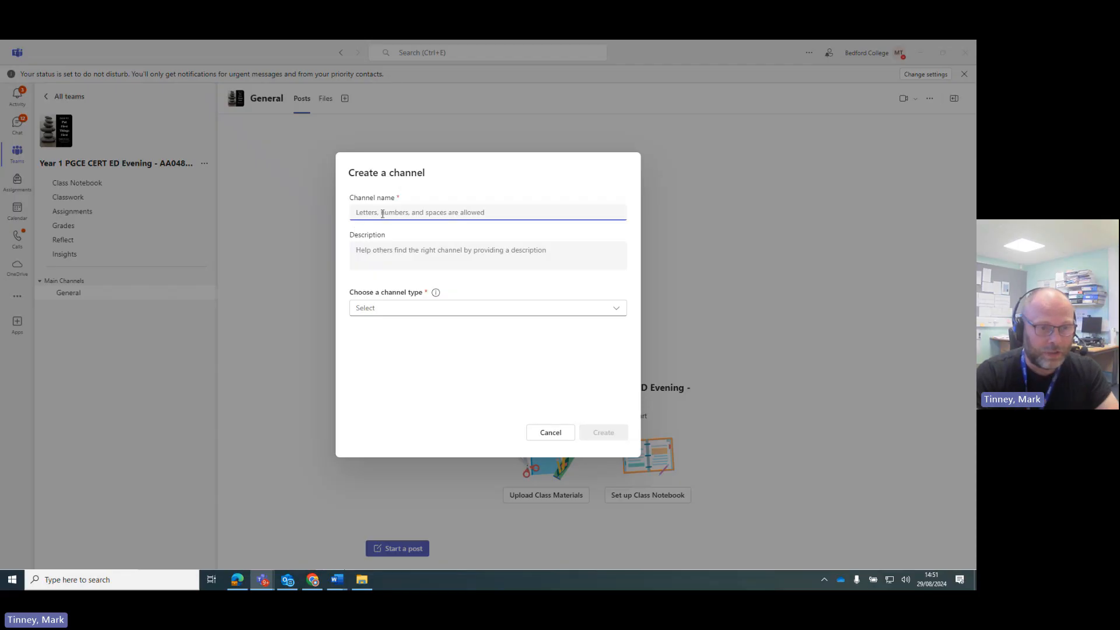
Step: Name the new channel "Module 1 - Becoming a Subject Specialist Teacher"
type("Unit")
key("BackSpace")
key("BackSpace")
key("BackSpace")
key("BackSpace")
key("BackSpace")
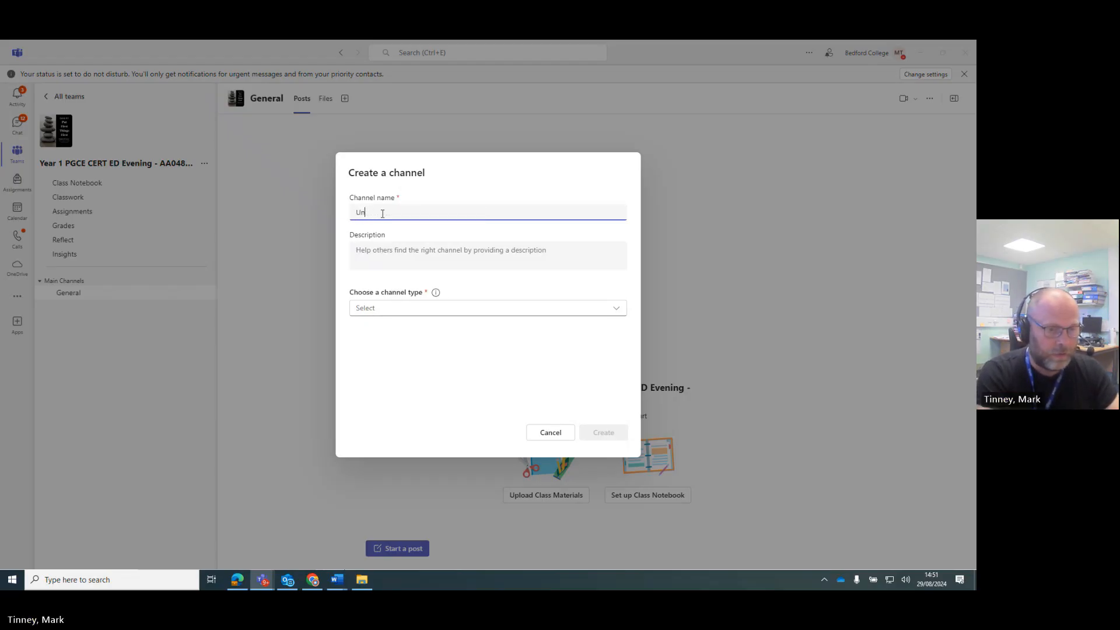
type("Module 1 -")
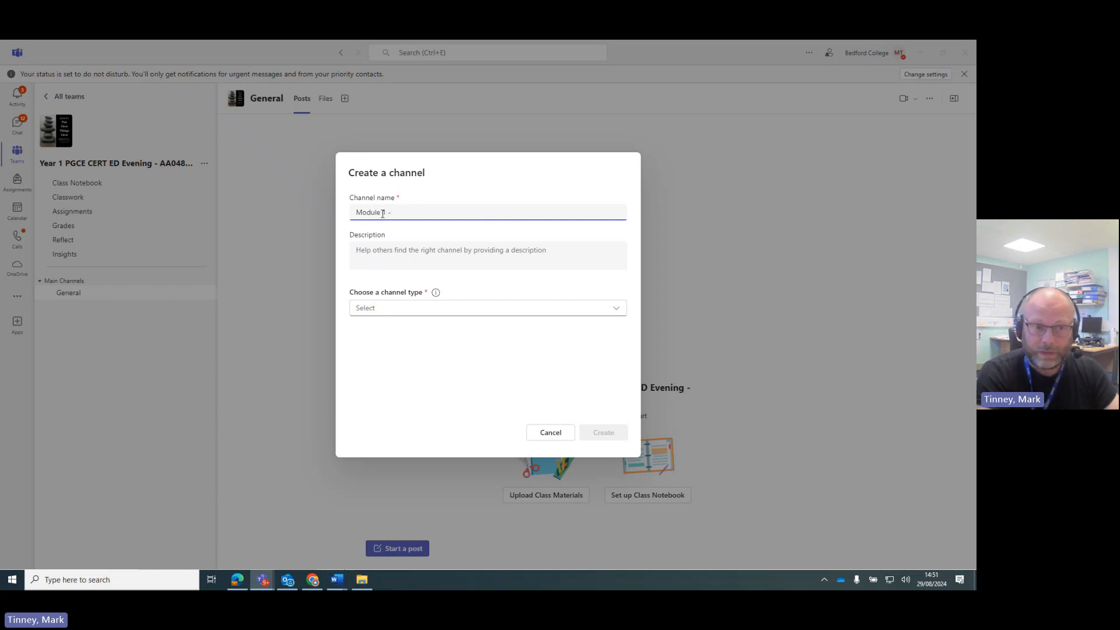
type(" Becom")
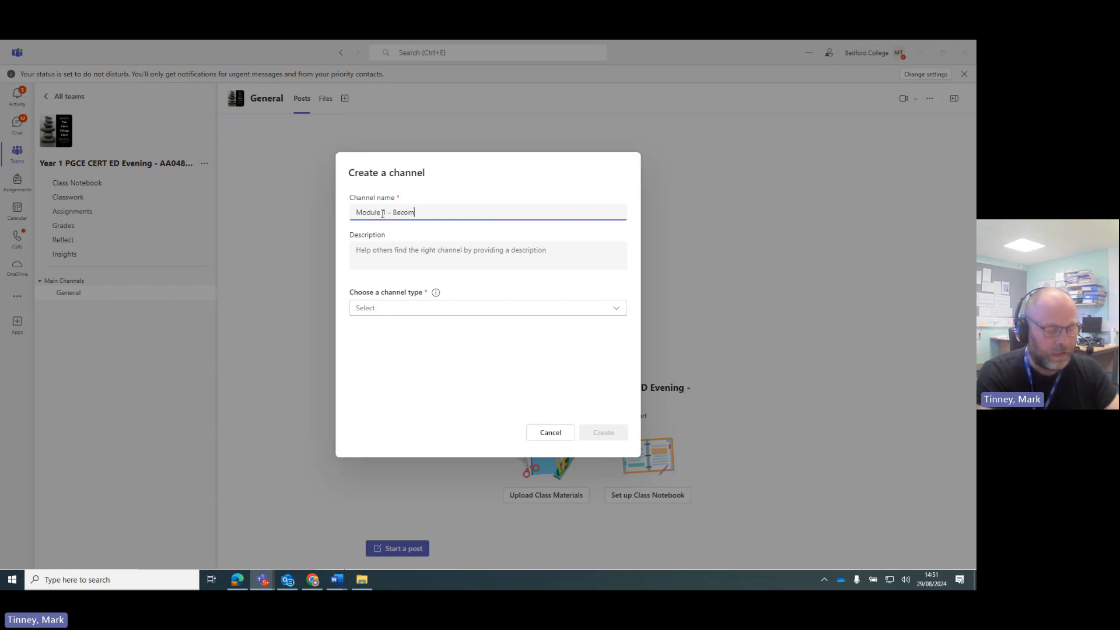
type("ing a Spe")
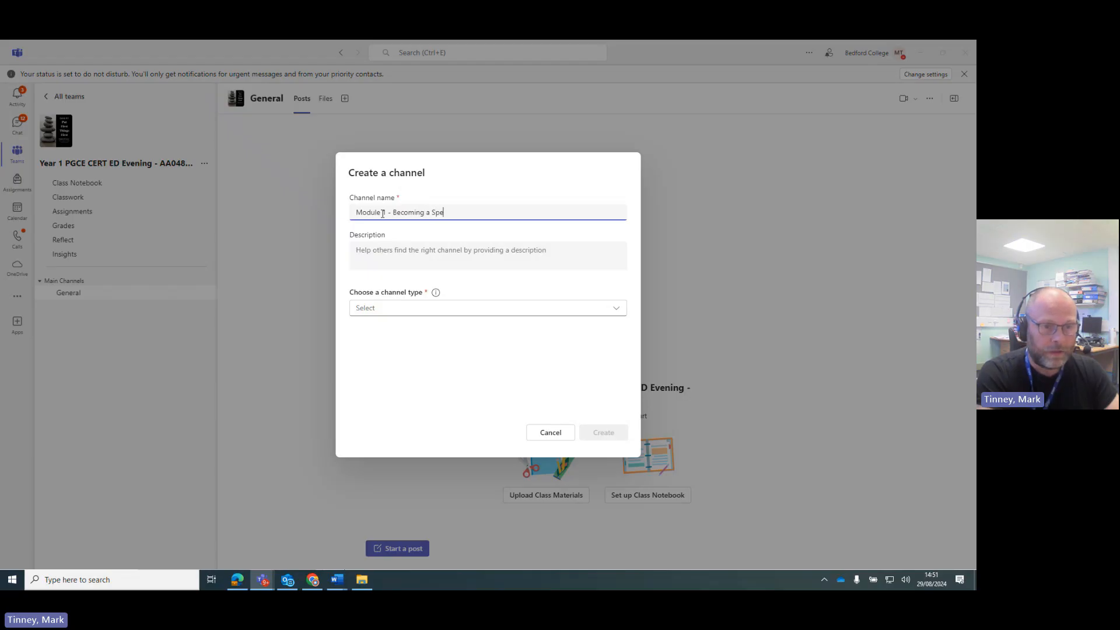
type("cialist ")
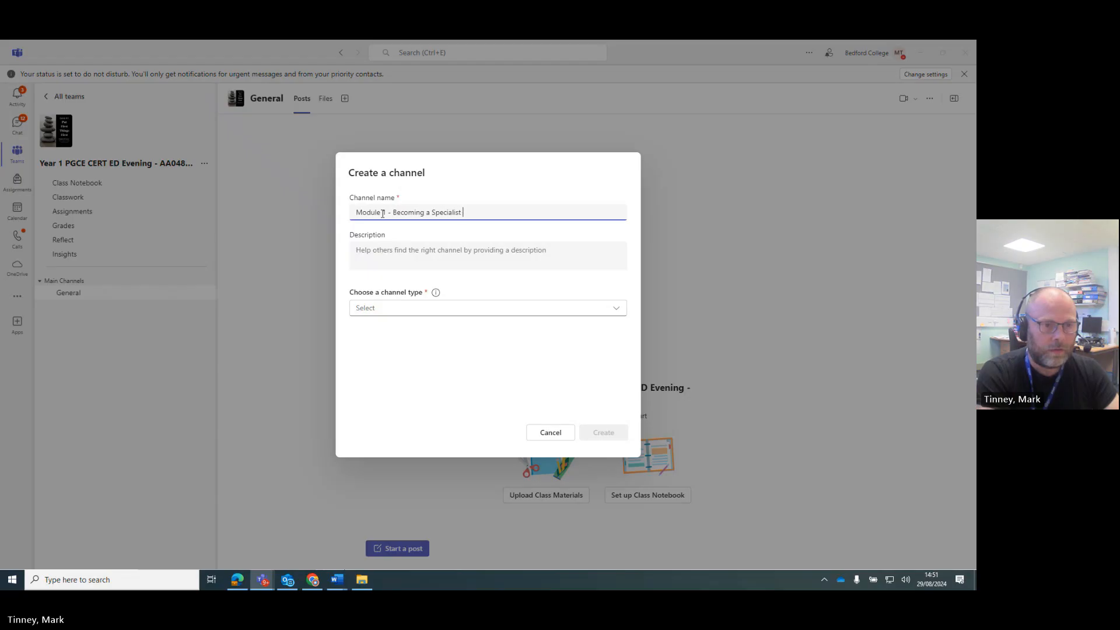
type("teacher")
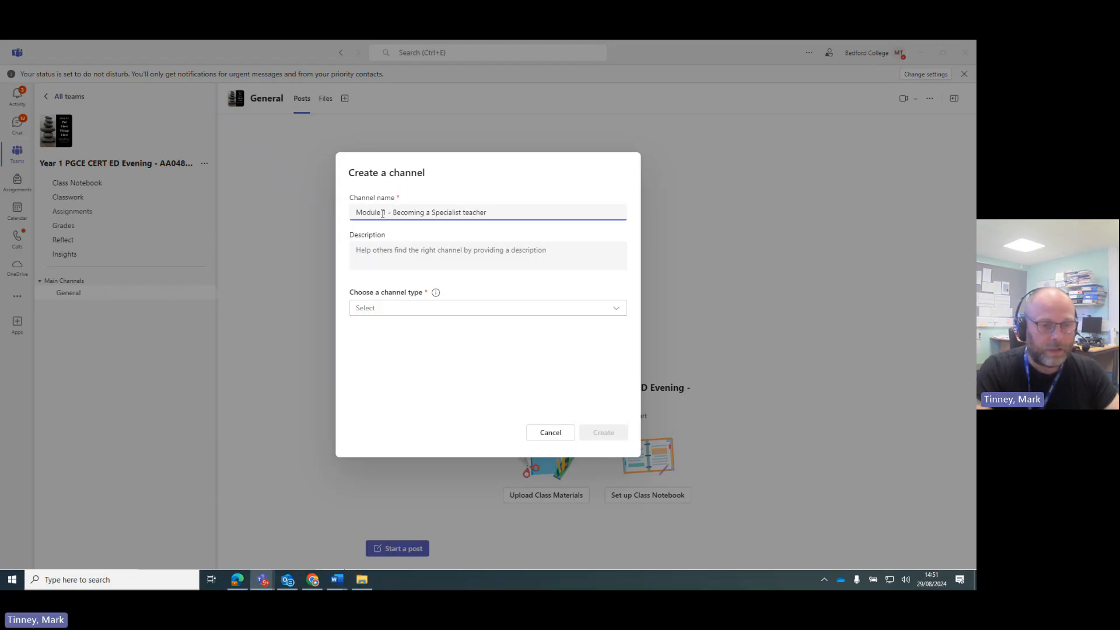
key("Delete")
type("T")
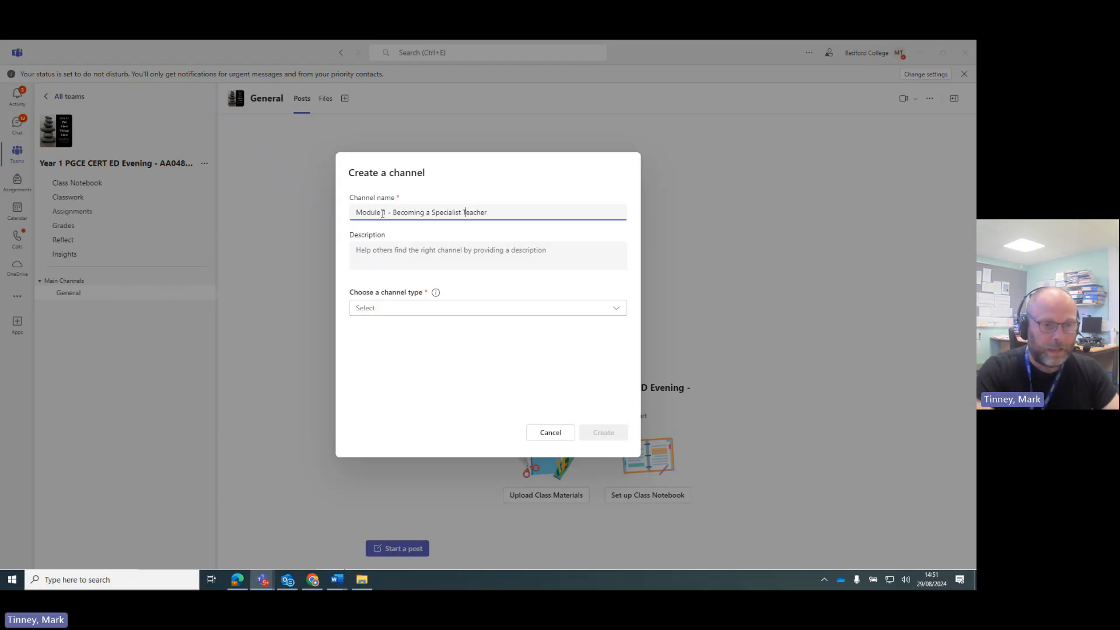
key("Left")
key("Left")
key("Left")
key("Left")
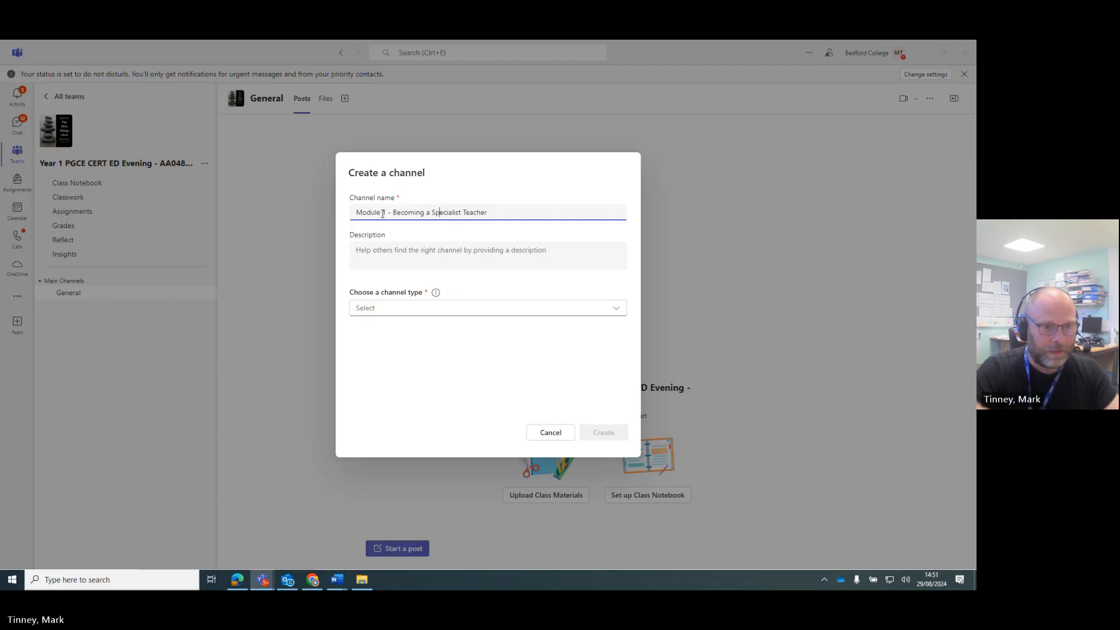
type("Subject")
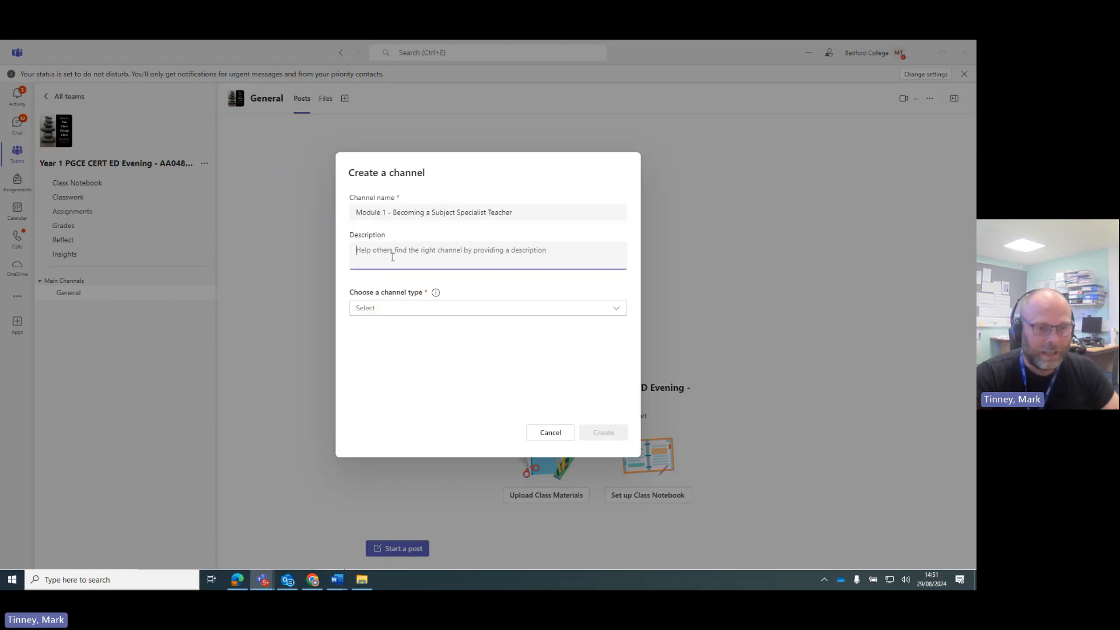
Step: Create the channel as Standard, with it automatically shown in everyone's channel list
left_click(424, 311)
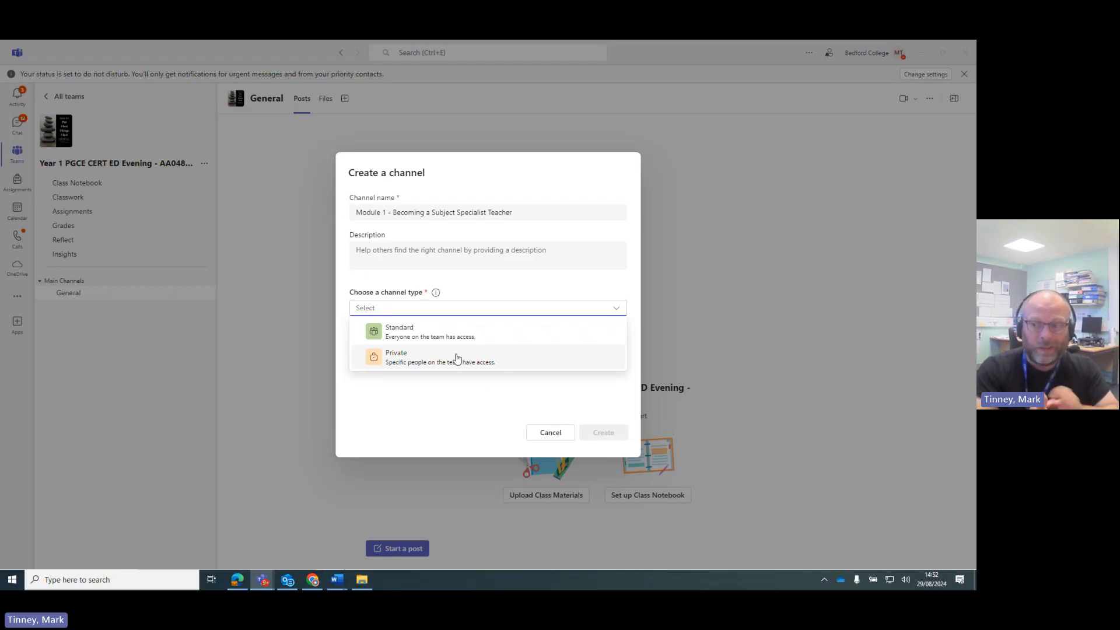
left_click(445, 331)
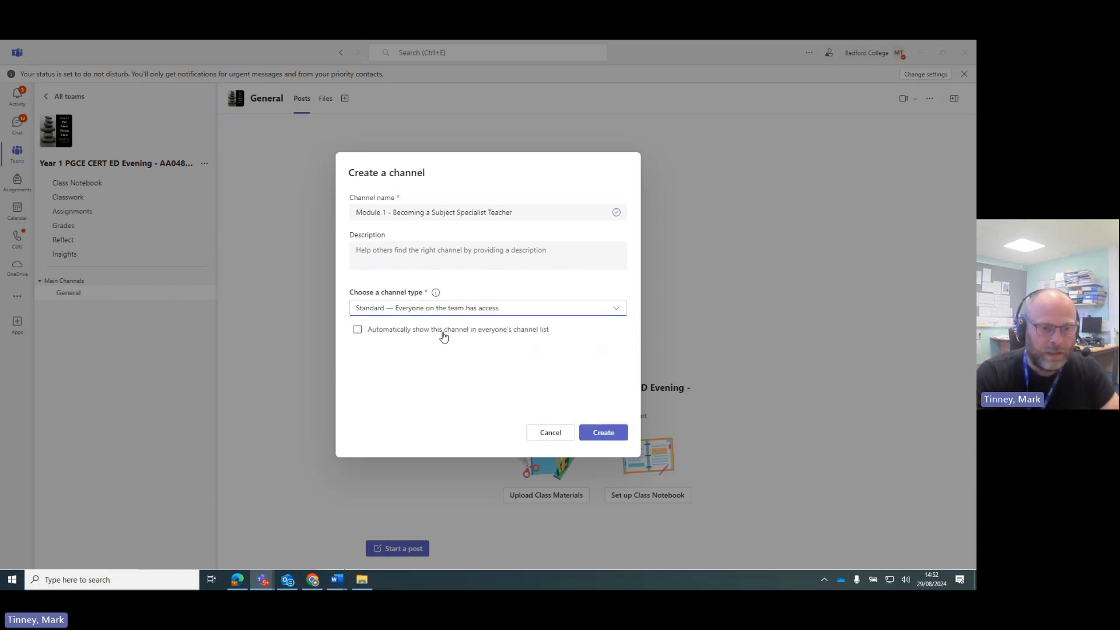
left_click(357, 330)
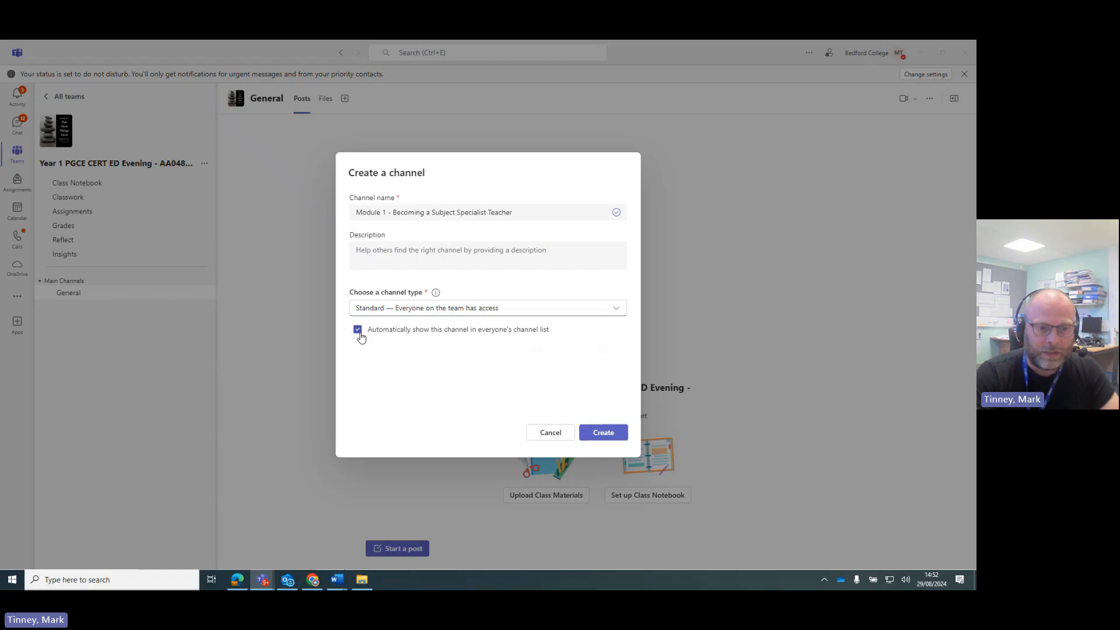
left_click(604, 433)
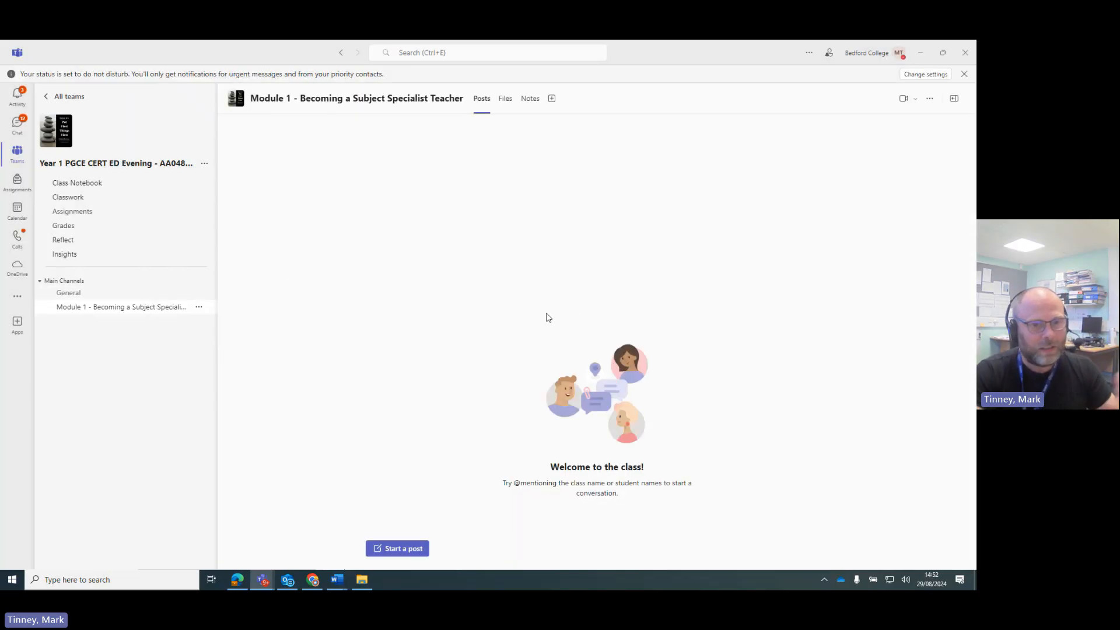
Step: Add a Website tab to the Module 1 channel using the copied URL of the 24-25 PGCE/CertEd handouts Padlet
left_click(505, 100)
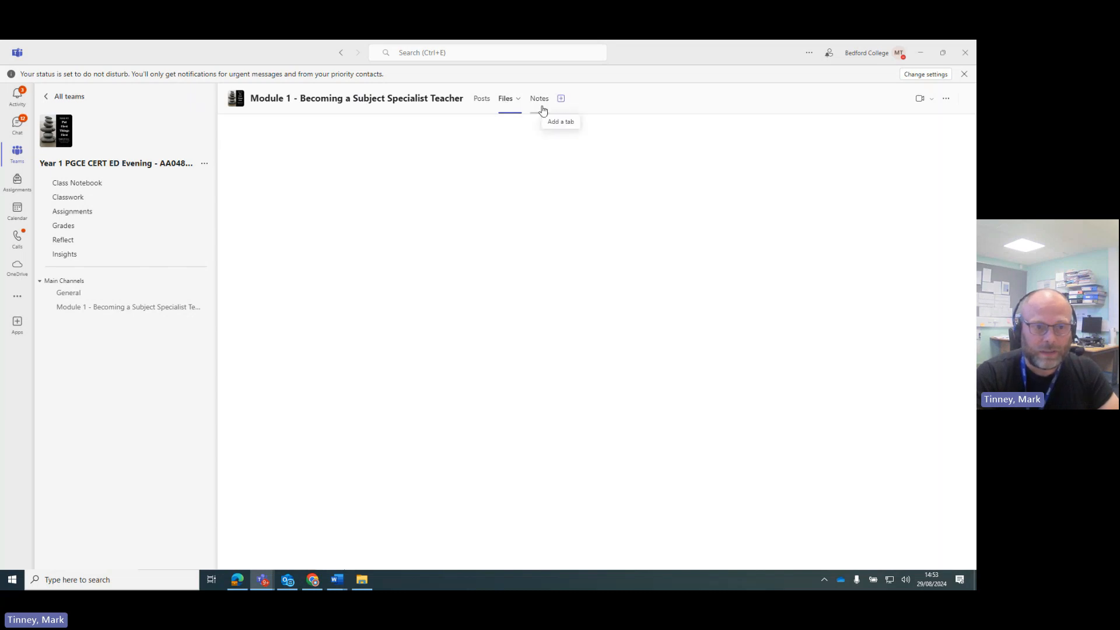
left_click(482, 104)
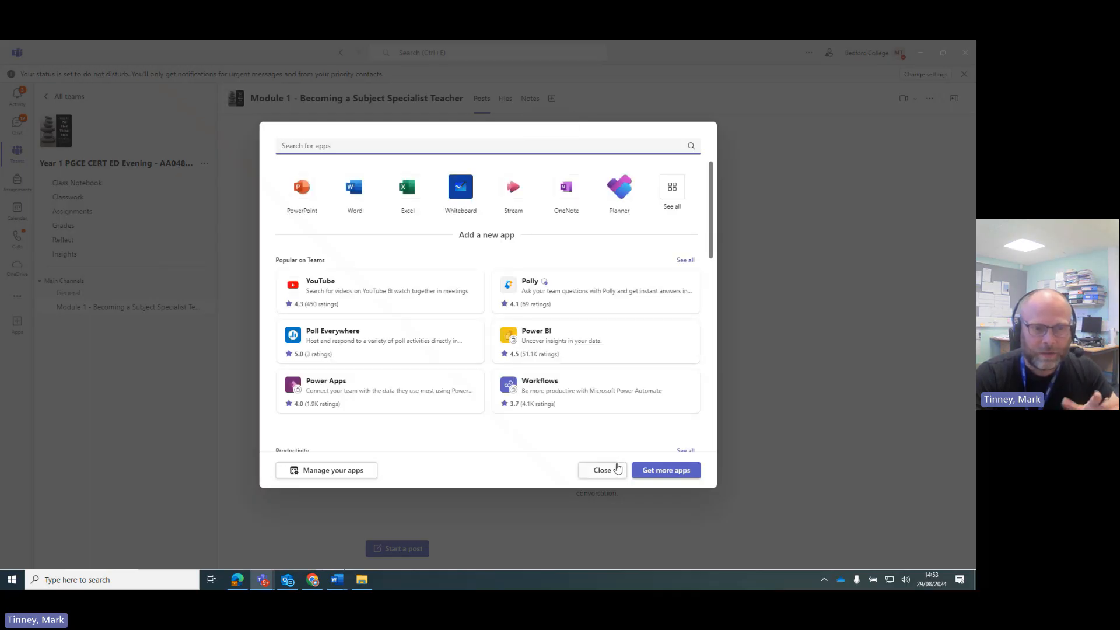
left_click(672, 187)
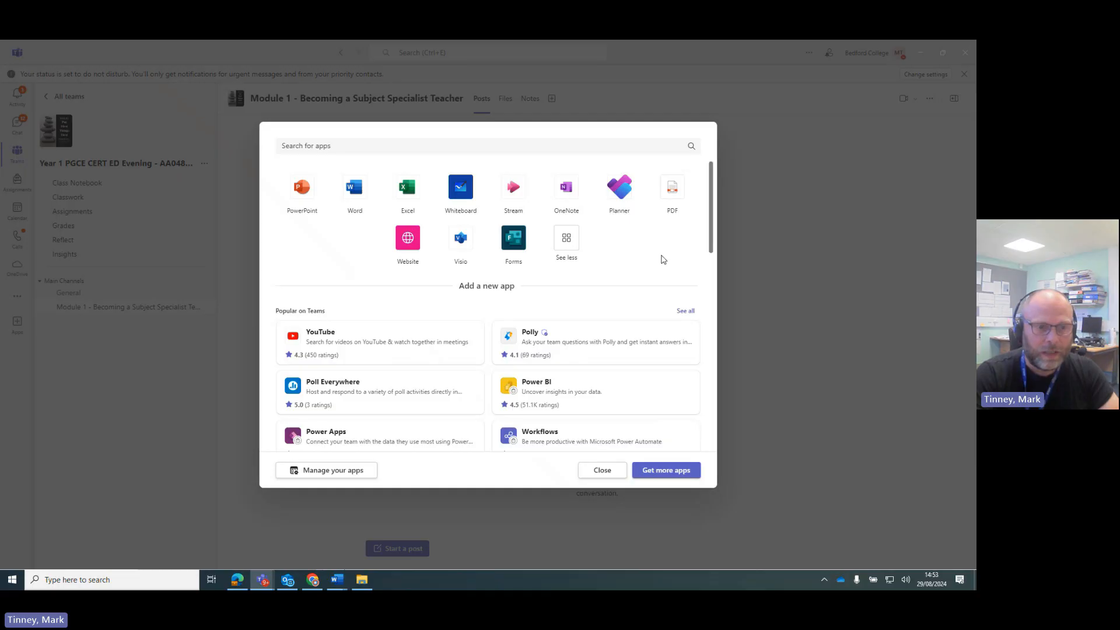
left_click(410, 248)
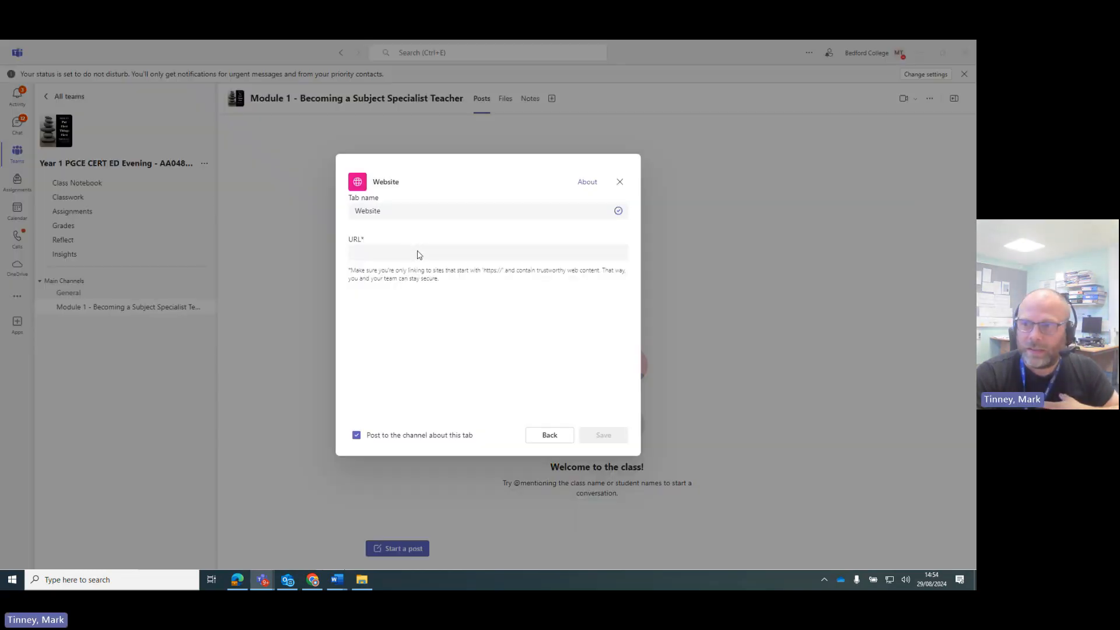
key("alt+Tab")
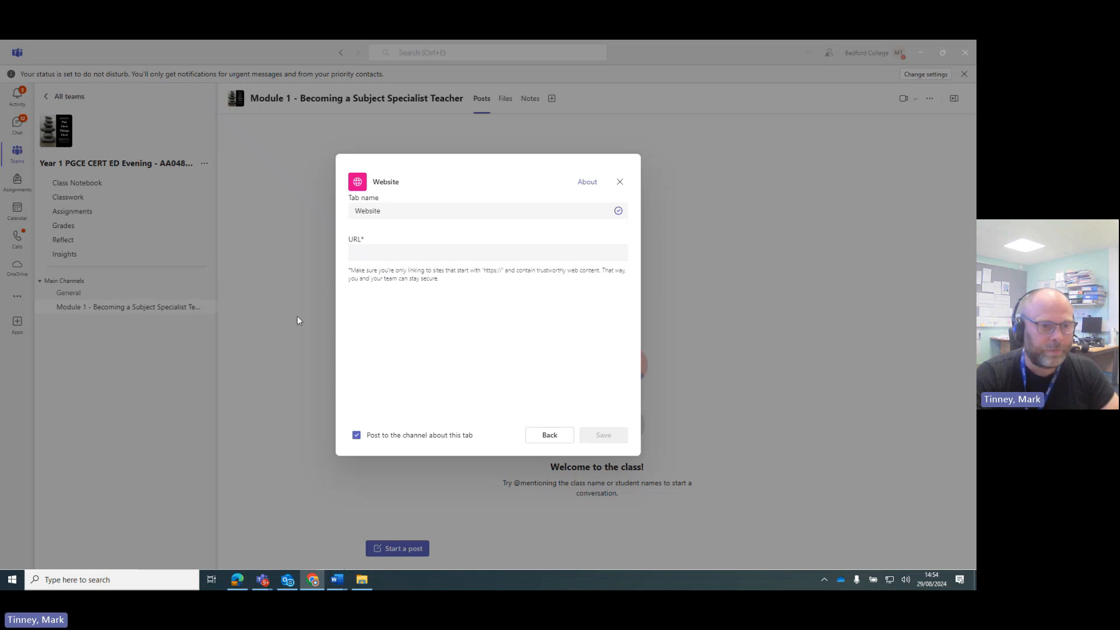
left_click(382, 253)
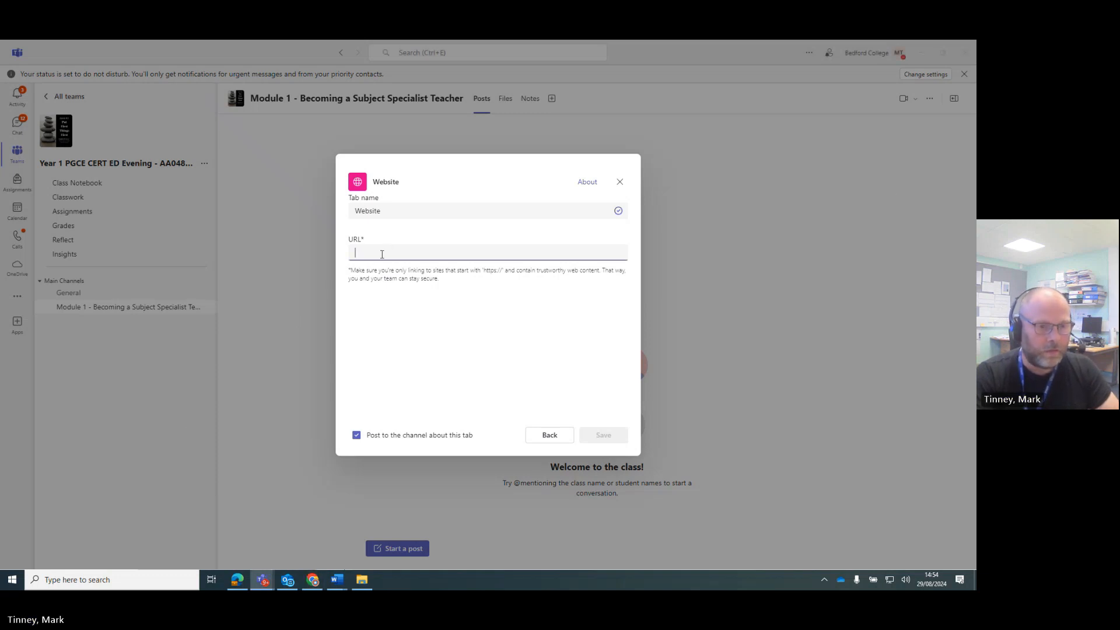
key("ctrl+v")
key("Return")
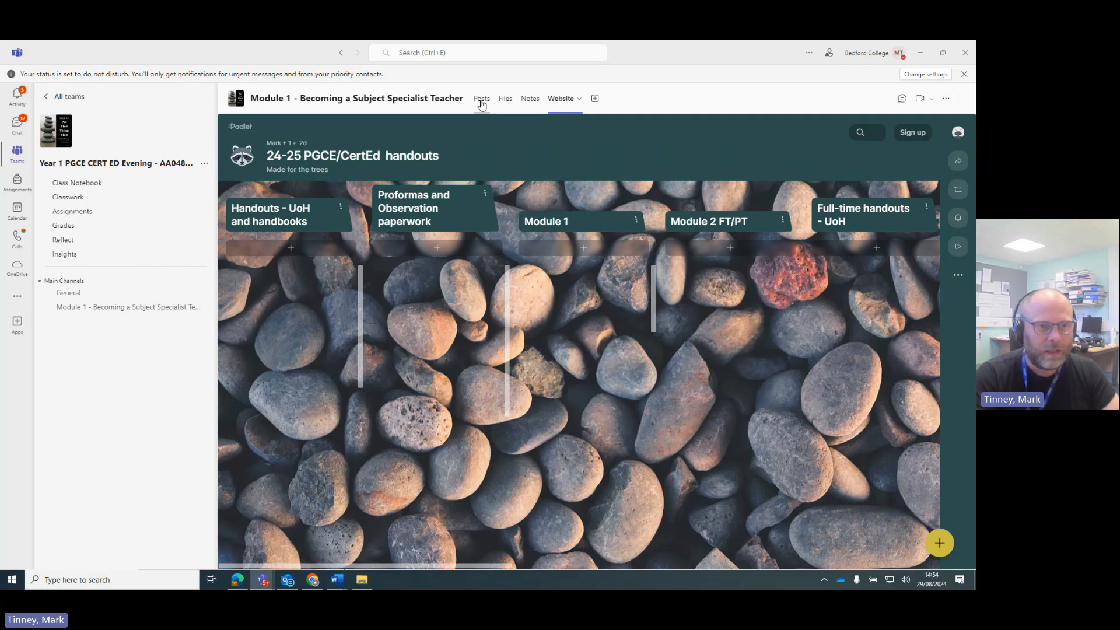
Step: View the Module 1 channel's posts and open its files
left_click(481, 99)
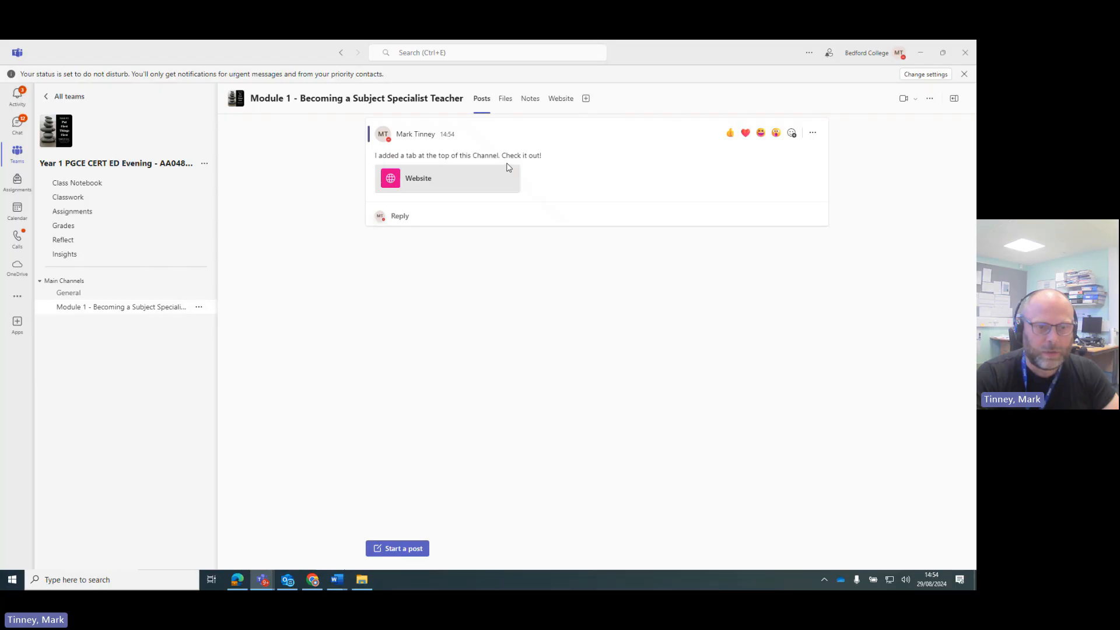
left_click(507, 101)
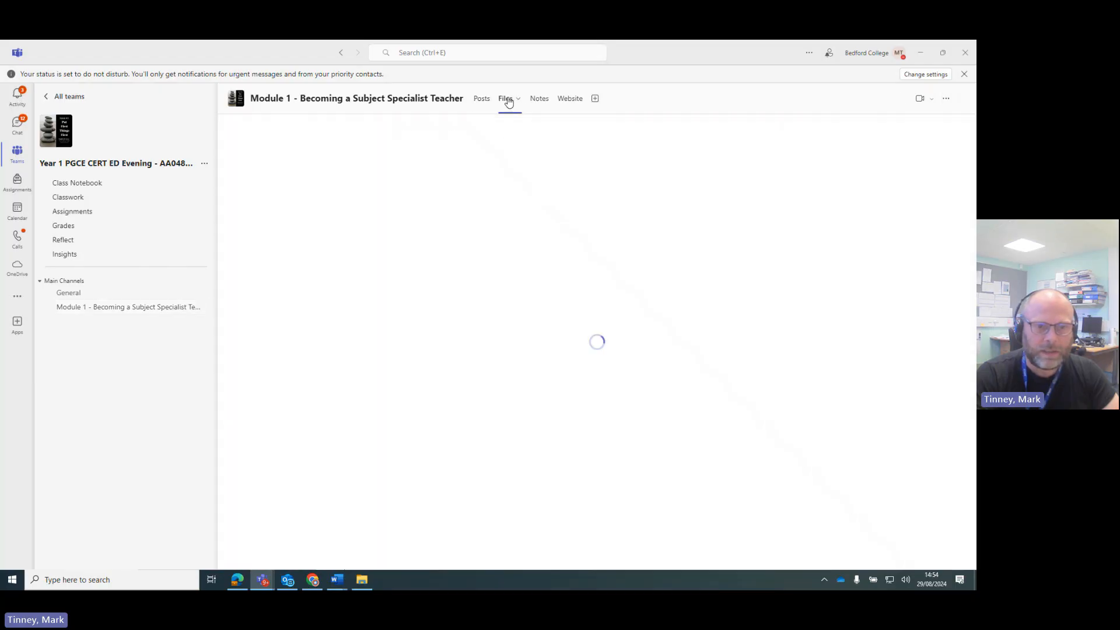